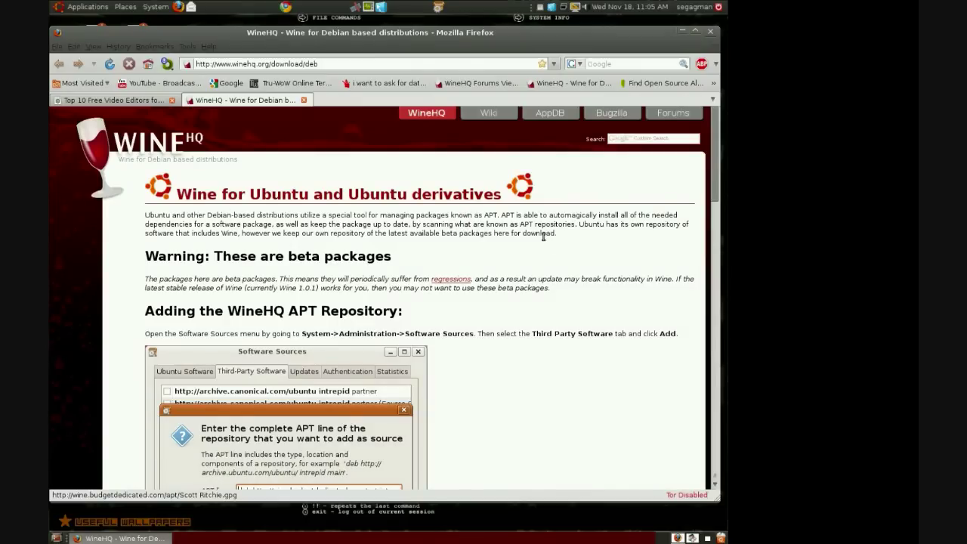
Step: Scroll the WineHQ Ubuntu page down to the 'Adding the WineHQ APT Repository' section
{"action": "scroll", "coordinate": [544, 238], "scroll_direction": "down", "scroll_amount": 3}
{"action": "scroll", "coordinate": [544, 238], "scroll_direction": "up", "scroll_amount": 3}
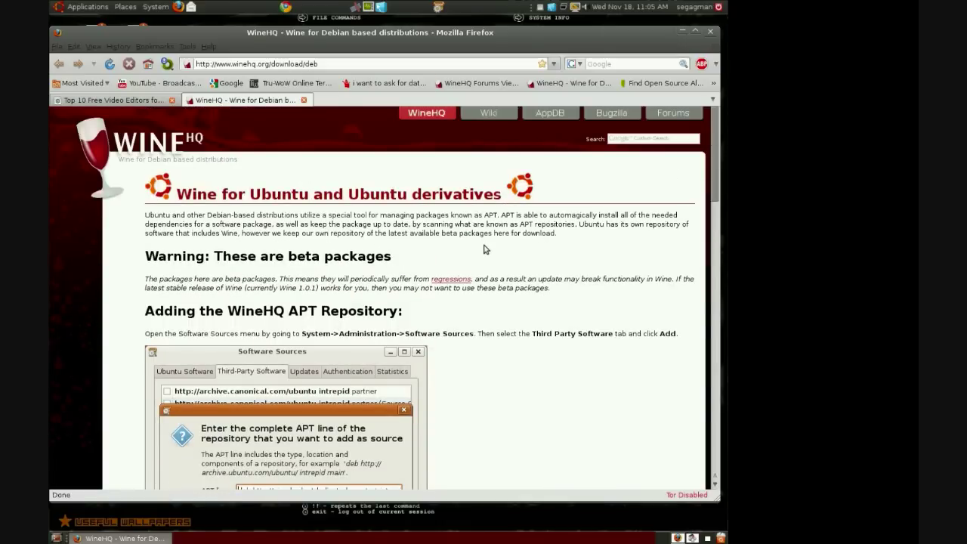
{"action": "scroll", "coordinate": [542, 277], "scroll_direction": "down", "scroll_amount": 2}
{"action": "scroll", "coordinate": [542, 276], "scroll_direction": "up", "scroll_amount": 1}
{"action": "scroll", "coordinate": [538, 277], "scroll_direction": "down", "scroll_amount": 3}
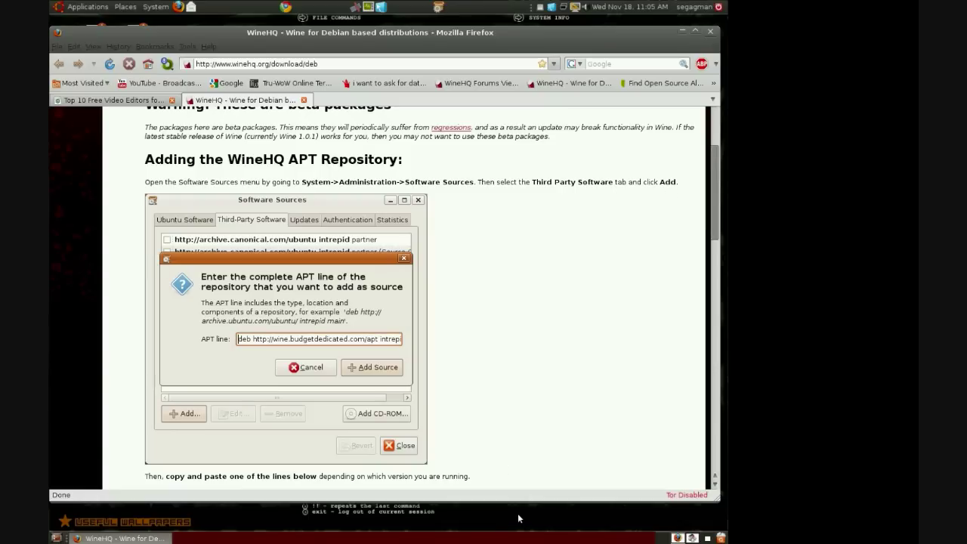
{"action": "scroll", "coordinate": [518, 516], "scroll_direction": "down", "scroll_amount": 1}
{"action": "scroll", "coordinate": [518, 517], "scroll_direction": "down", "scroll_amount": 1}
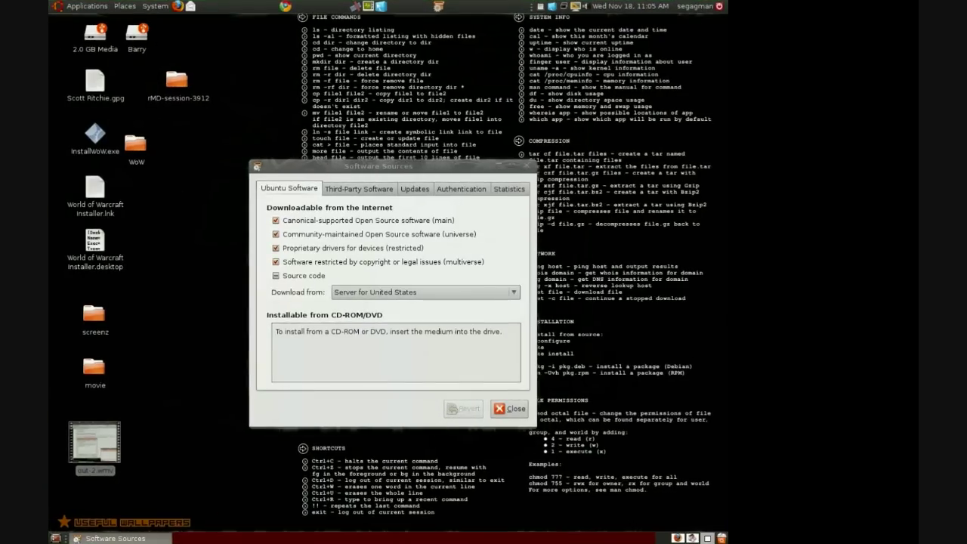
Step: Open Software Sources on its Third-Party Software tab and start adding a new repository line
{"action": "left_click", "coordinate": [160, 8]}
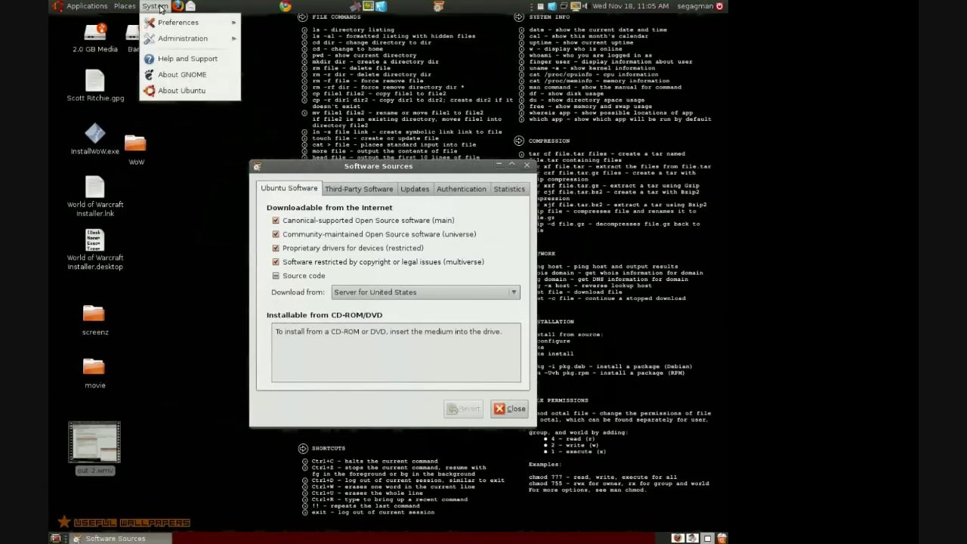
{"action": "mouse_move", "coordinate": [219, 46]}
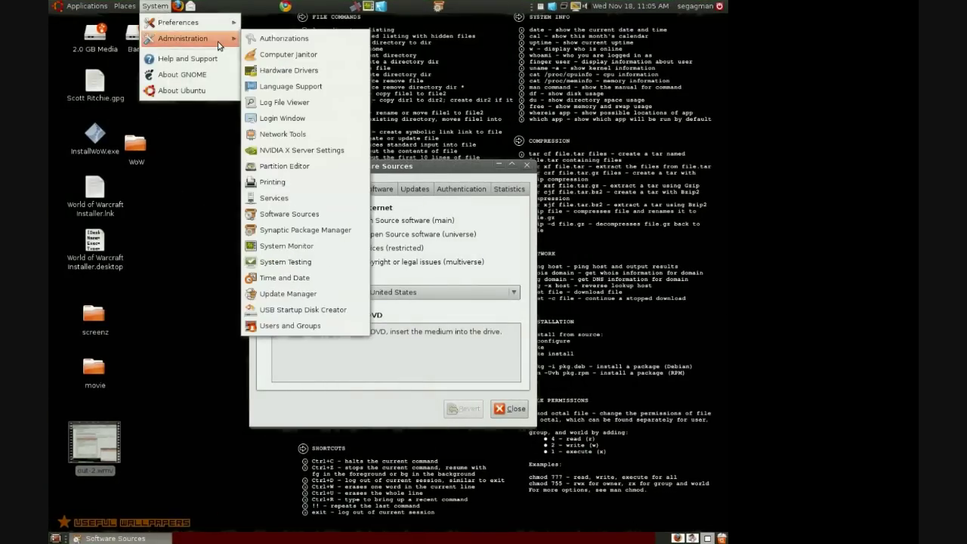
{"action": "left_click", "coordinate": [302, 216]}
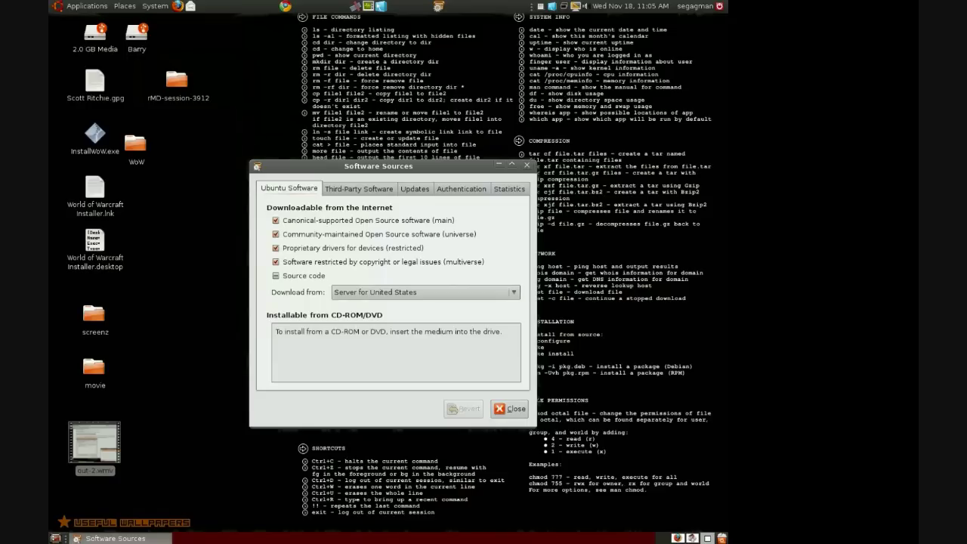
{"action": "left_click", "coordinate": [365, 190]}
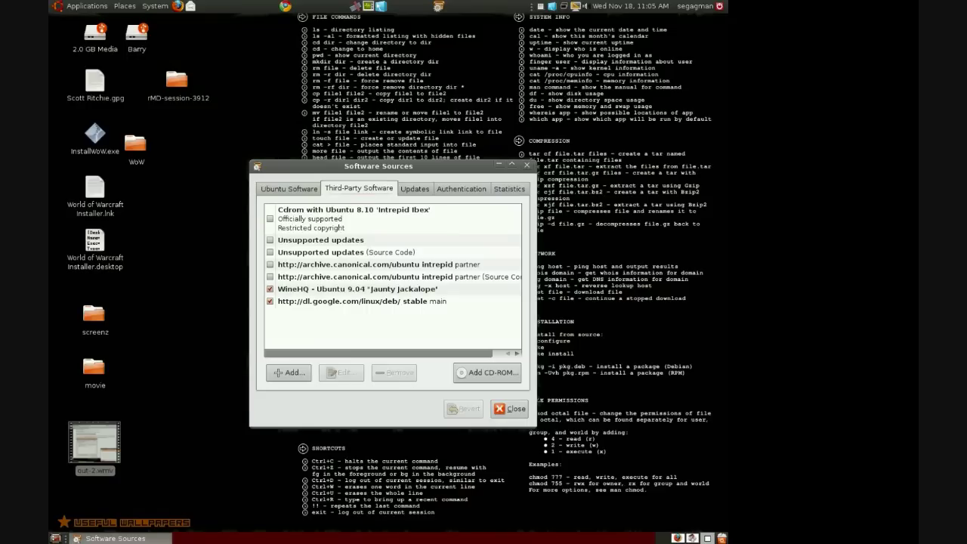
{"action": "left_click", "coordinate": [287, 376]}
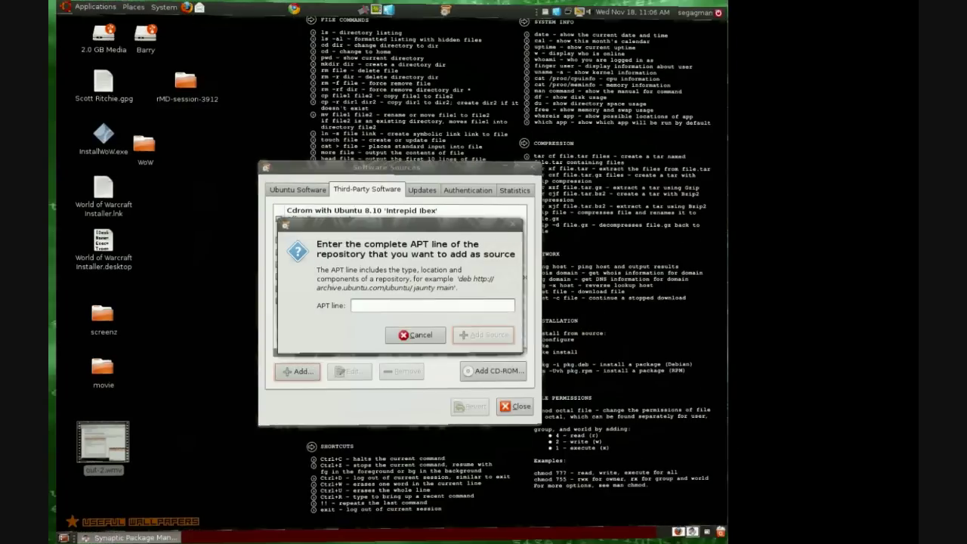
Step: View the About Ubuntu information from the System menu, then close it
{"action": "left_click", "coordinate": [155, 8]}
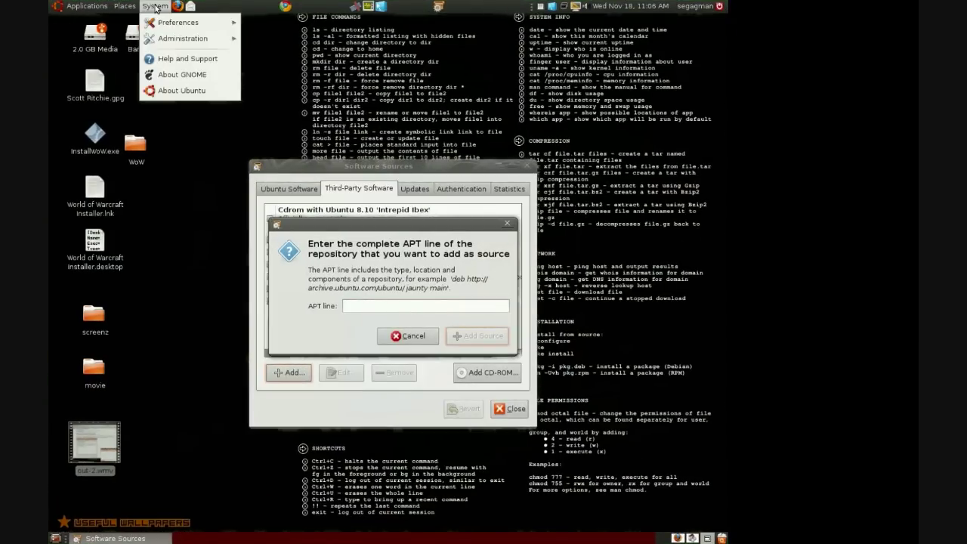
{"action": "left_click", "coordinate": [186, 92]}
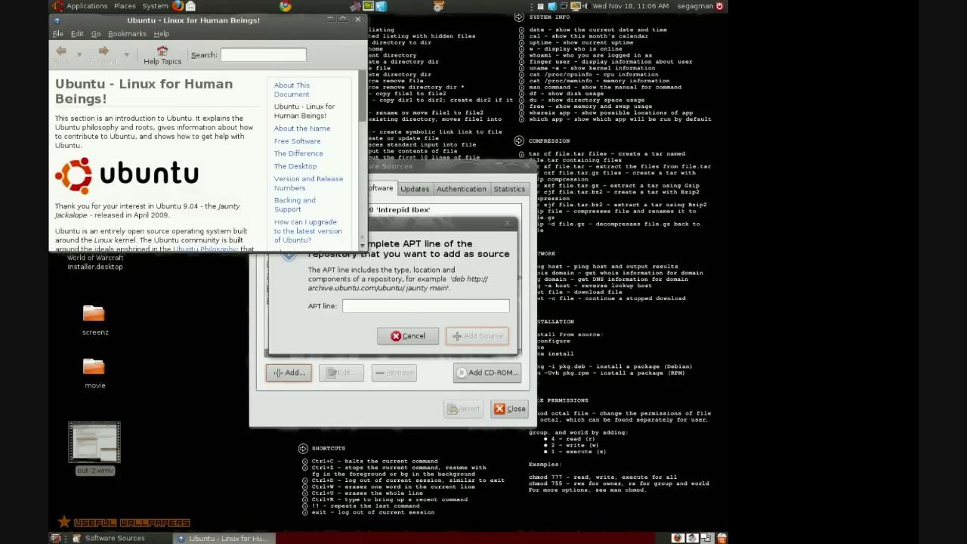
{"action": "scroll", "coordinate": [232, 198], "scroll_direction": "down", "scroll_amount": 2}
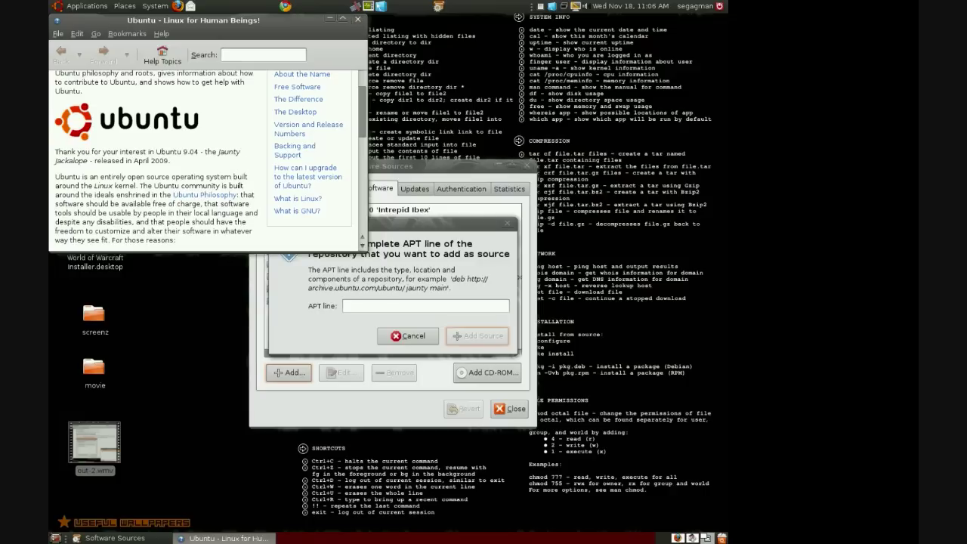
{"action": "left_click", "coordinate": [357, 26]}
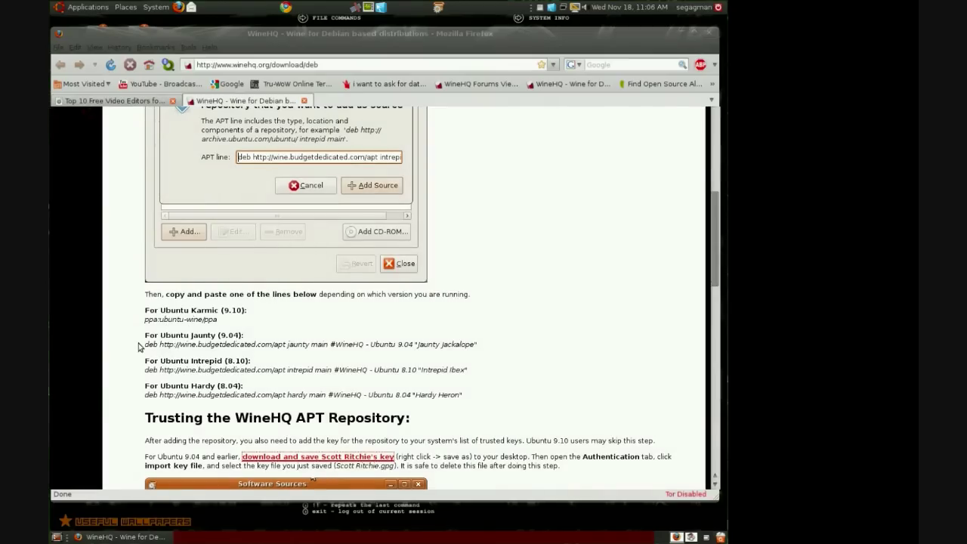
{"action": "left_click_drag", "start_coordinate": [144, 345], "coordinate": [478, 345]}
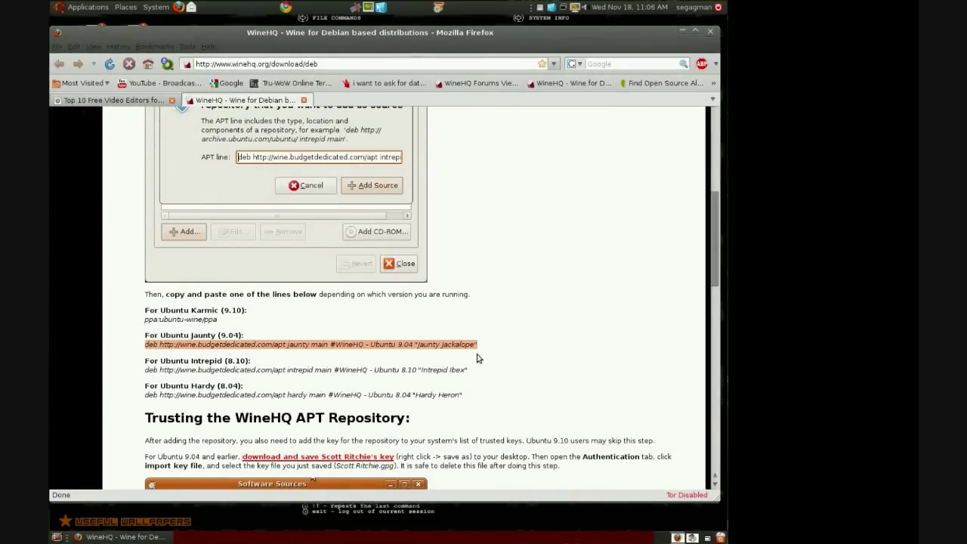
{"action": "right_click", "coordinate": [457, 345]}
{"action": "left_click", "coordinate": [500, 353]}
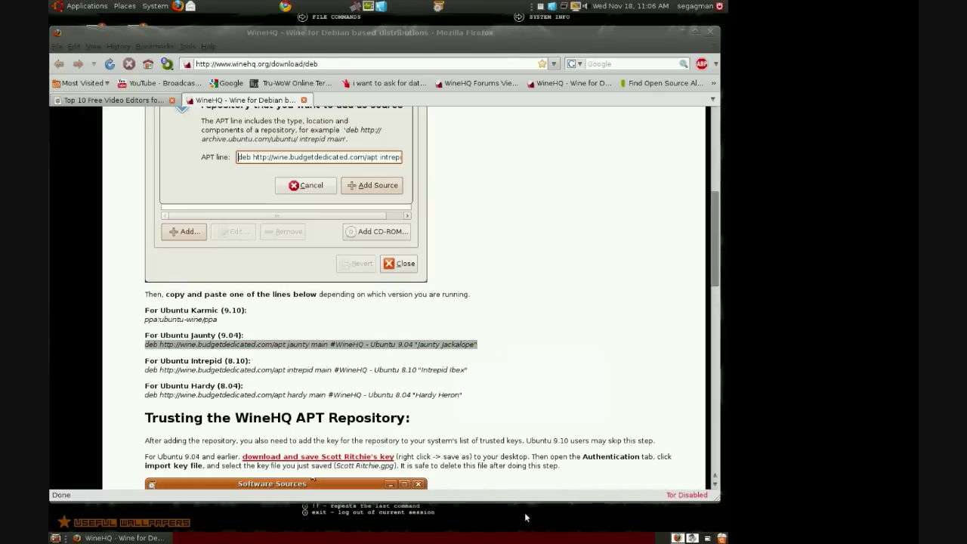
{"action": "scroll", "coordinate": [523, 515], "scroll_direction": "down", "scroll_amount": 1}
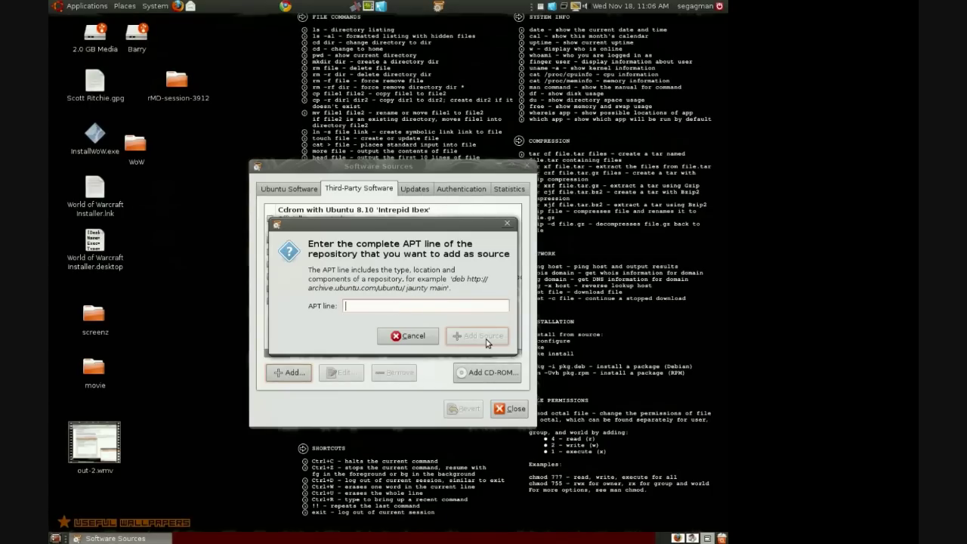
Step: Close the empty APT line box and show the Authentication tab's trusted keys
{"action": "left_click", "coordinate": [508, 225]}
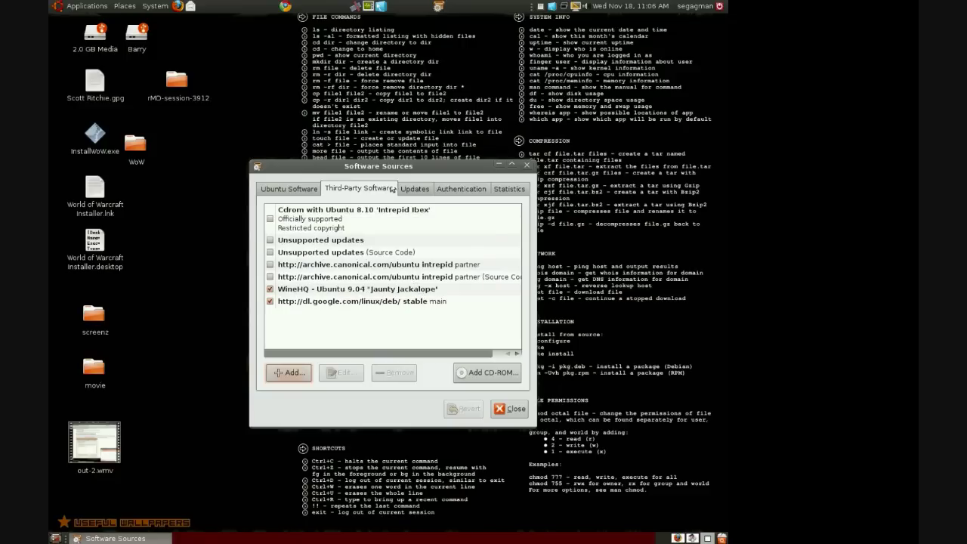
{"action": "left_click", "coordinate": [468, 193]}
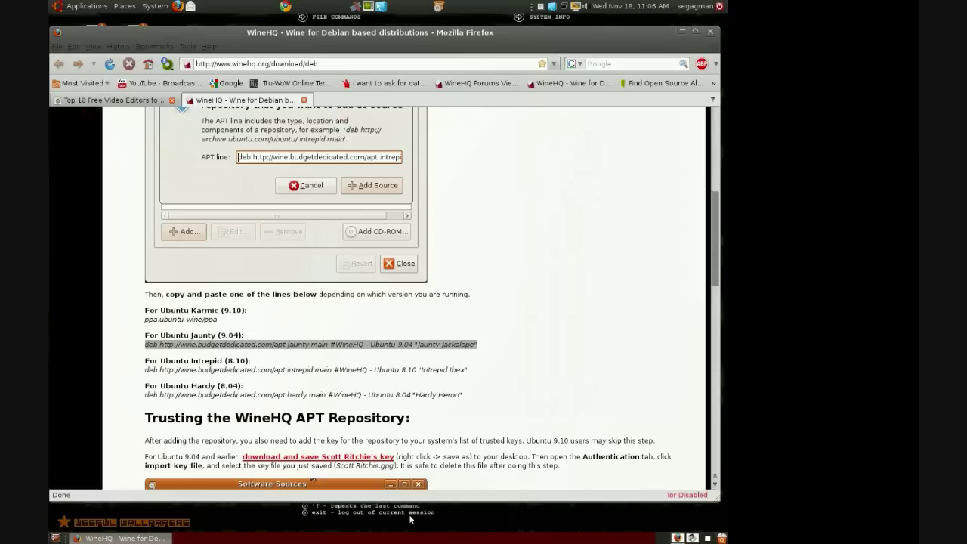
Step: Download the WineHQ signing key link as a .gpg file into the Desktop folder
{"action": "scroll", "coordinate": [538, 333], "scroll_direction": "down", "scroll_amount": 10}
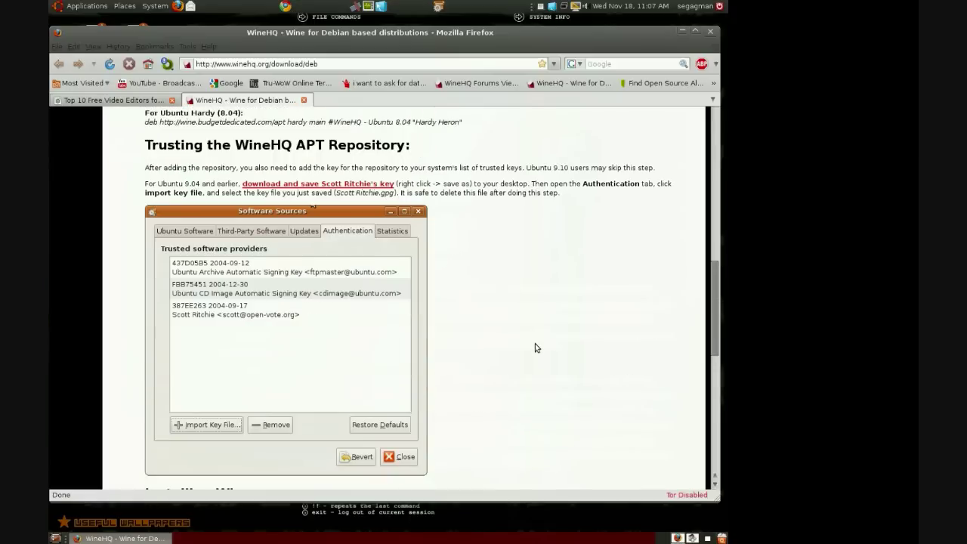
{"action": "scroll", "coordinate": [517, 355], "scroll_direction": "down", "scroll_amount": 5}
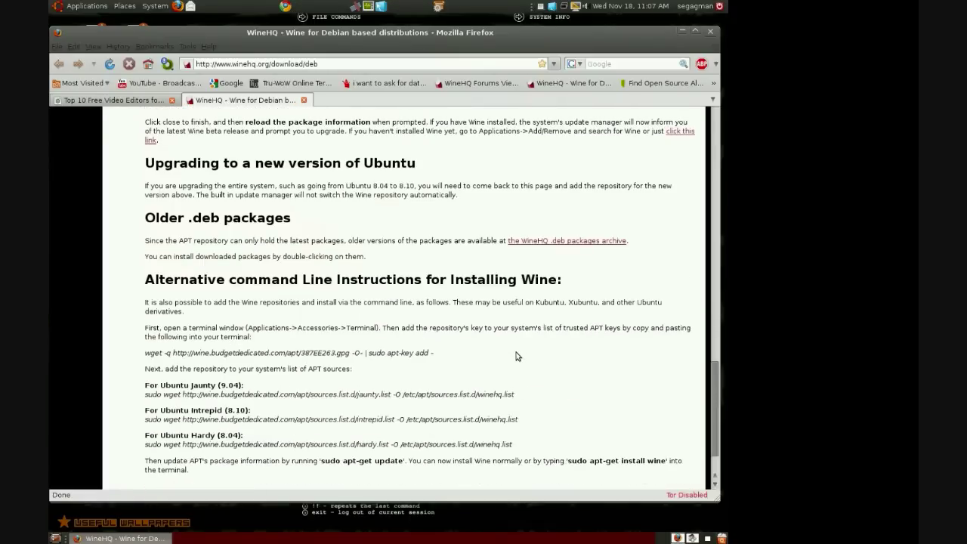
{"action": "scroll", "coordinate": [517, 356], "scroll_direction": "up", "scroll_amount": 12}
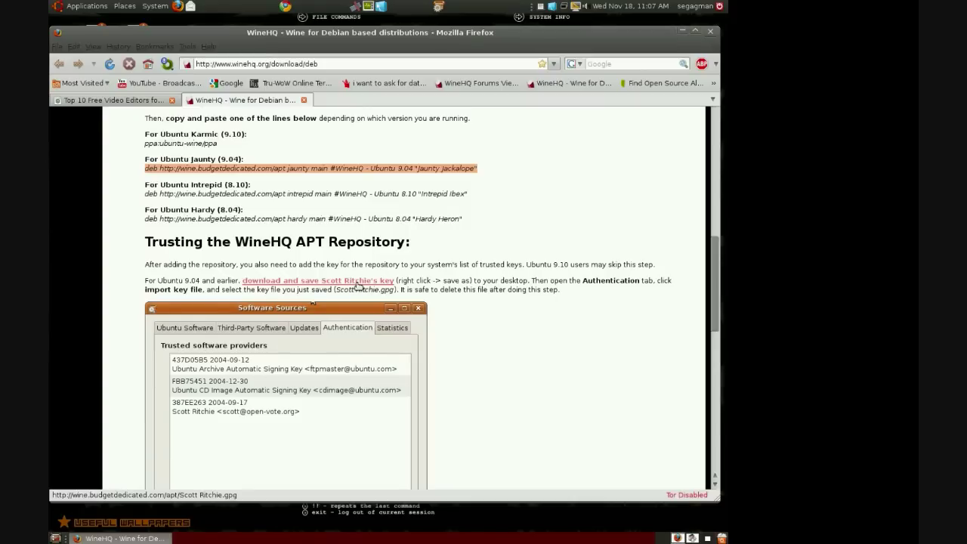
{"action": "right_click", "coordinate": [354, 283]}
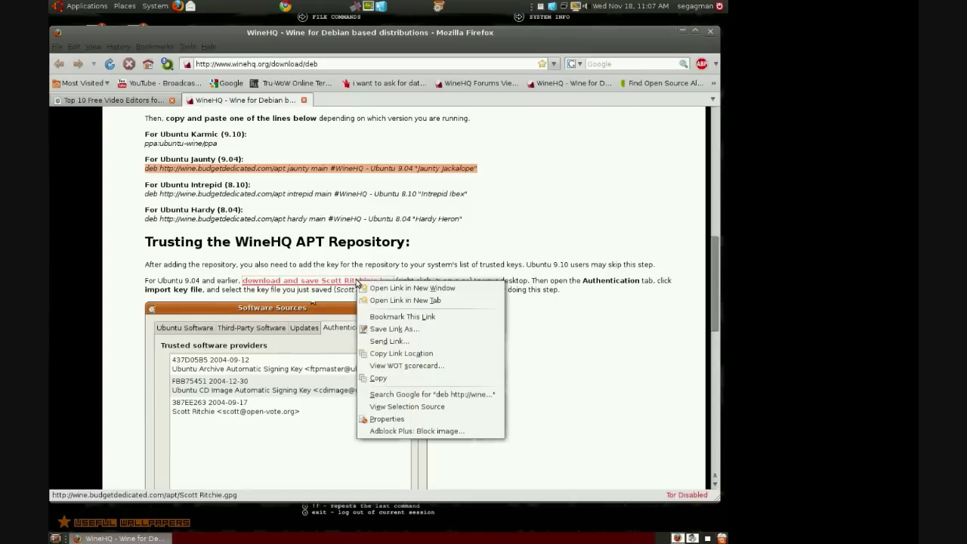
{"action": "left_click", "coordinate": [427, 331]}
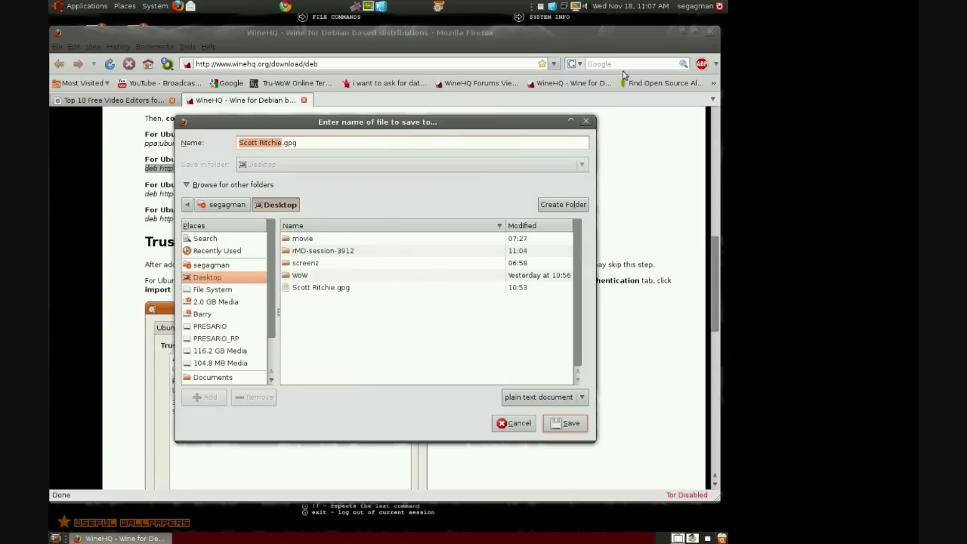
{"action": "left_click", "coordinate": [584, 122]}
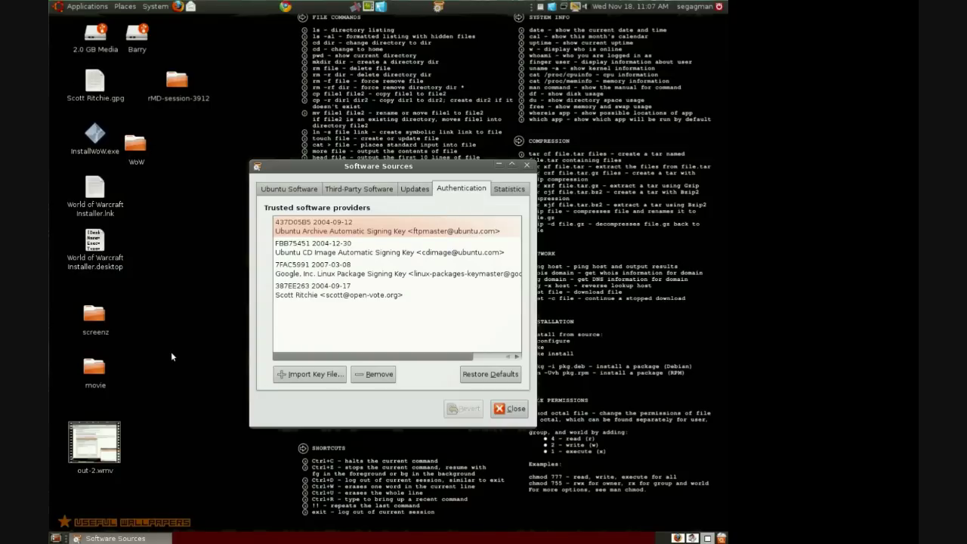
Step: Browse to the Desktop in Import Key File, cancel the chooser, and close Software Sources
{"action": "left_click", "coordinate": [314, 380]}
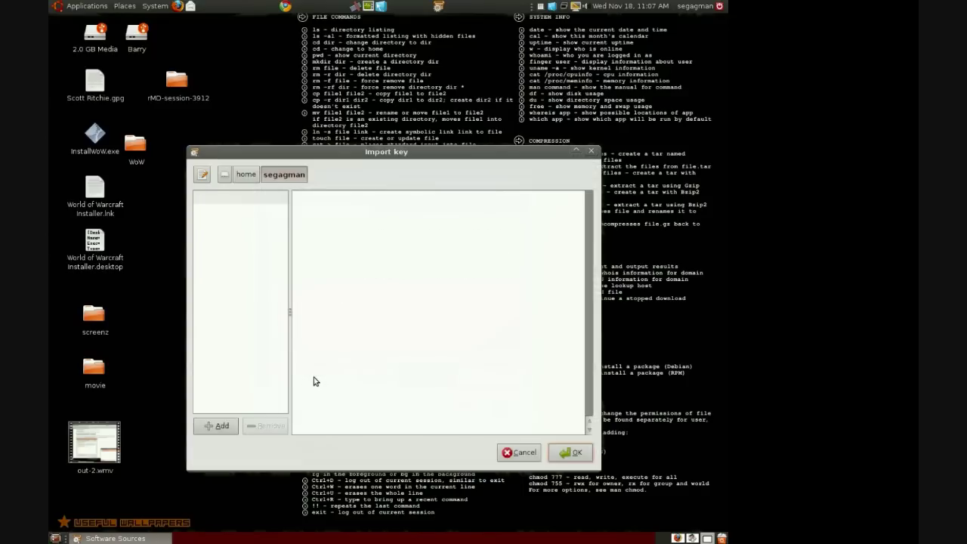
{"action": "double_click", "coordinate": [325, 210]}
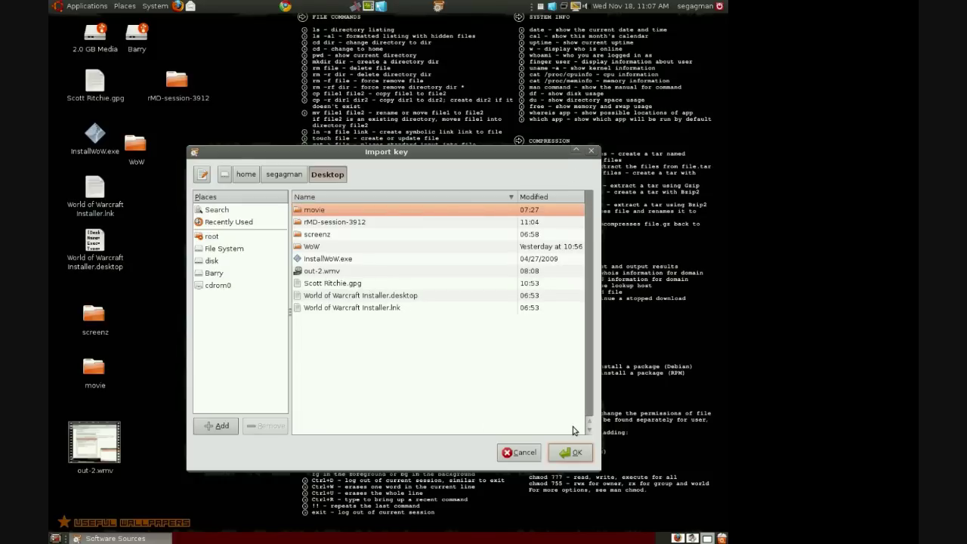
{"action": "left_click", "coordinate": [591, 151]}
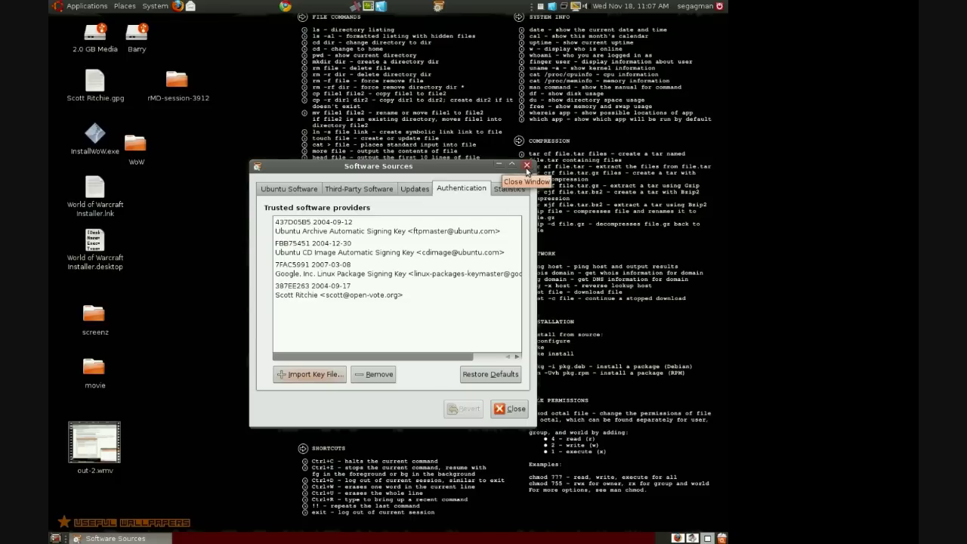
{"action": "left_click", "coordinate": [526, 166]}
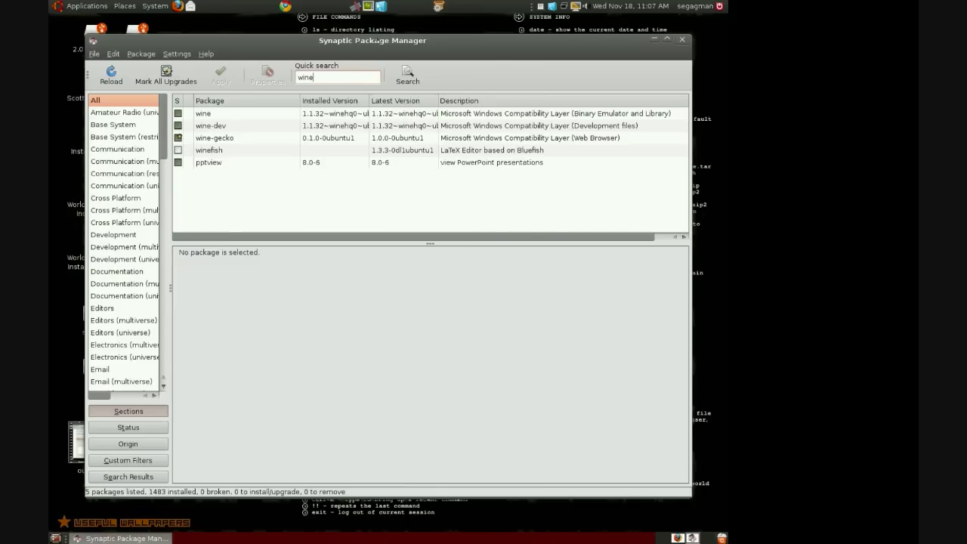
Step: Look through System > Administration and close the menus without launching anything
{"action": "left_click", "coordinate": [164, 11]}
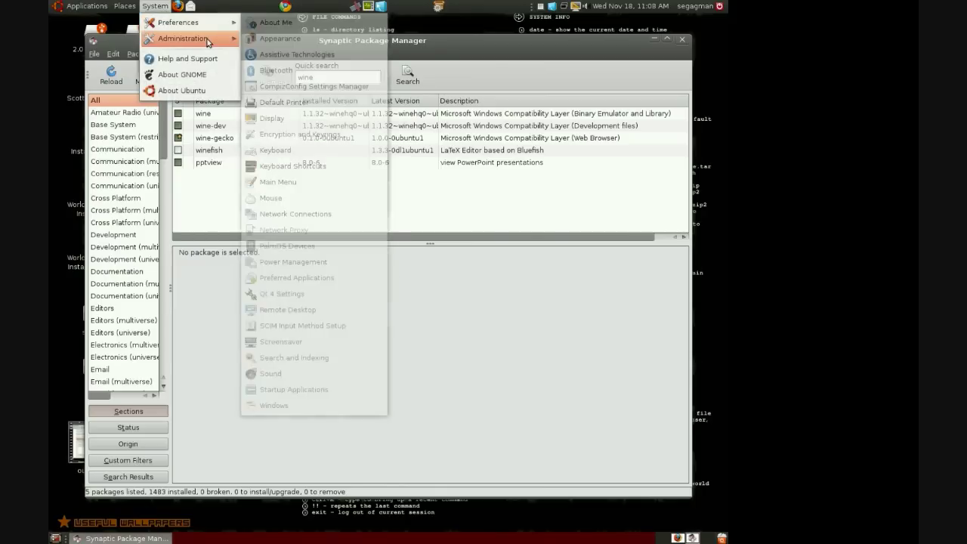
{"action": "mouse_move", "coordinate": [208, 41]}
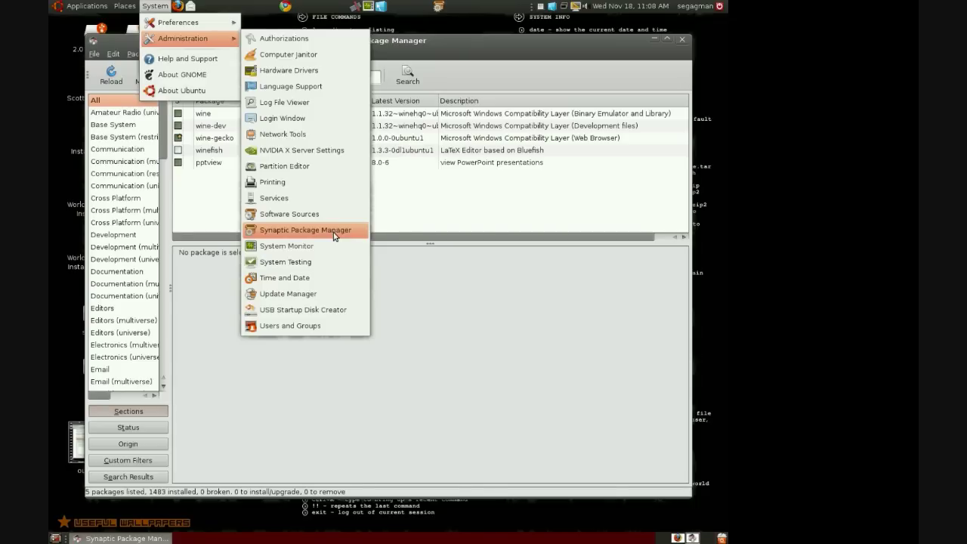
{"action": "left_click", "coordinate": [66, 294]}
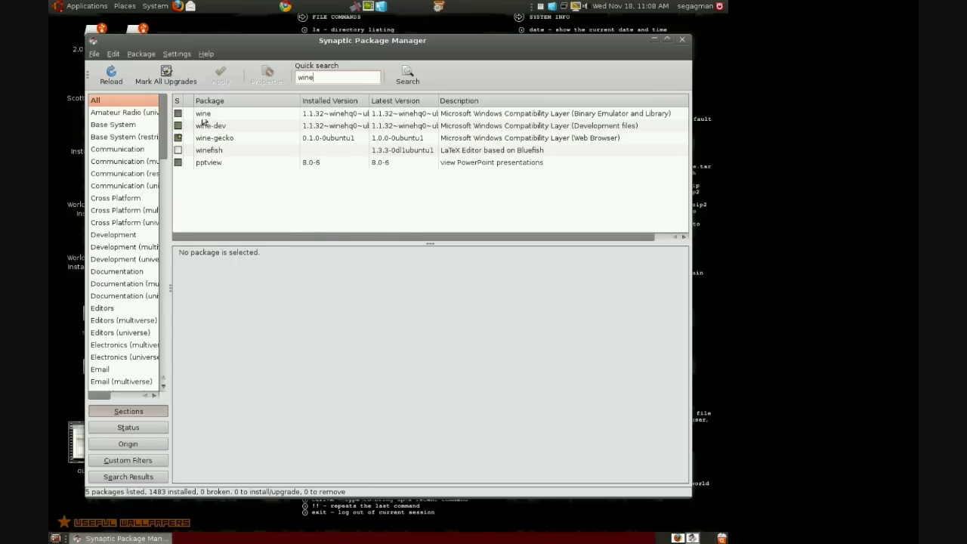
Step: Leave winefish unmarked in Synaptic and rotate the cube to the next workspace
{"action": "left_click", "coordinate": [179, 151]}
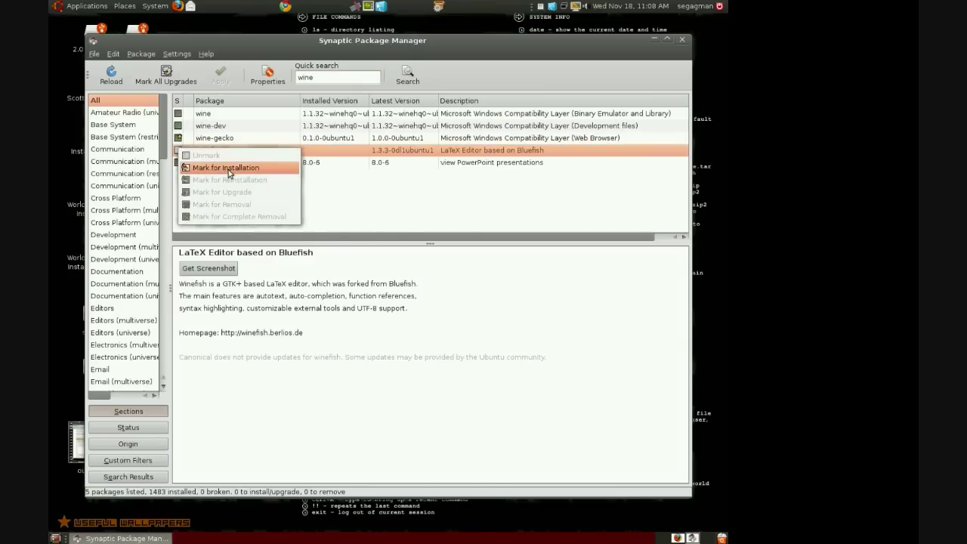
{"action": "left_click", "coordinate": [243, 46]}
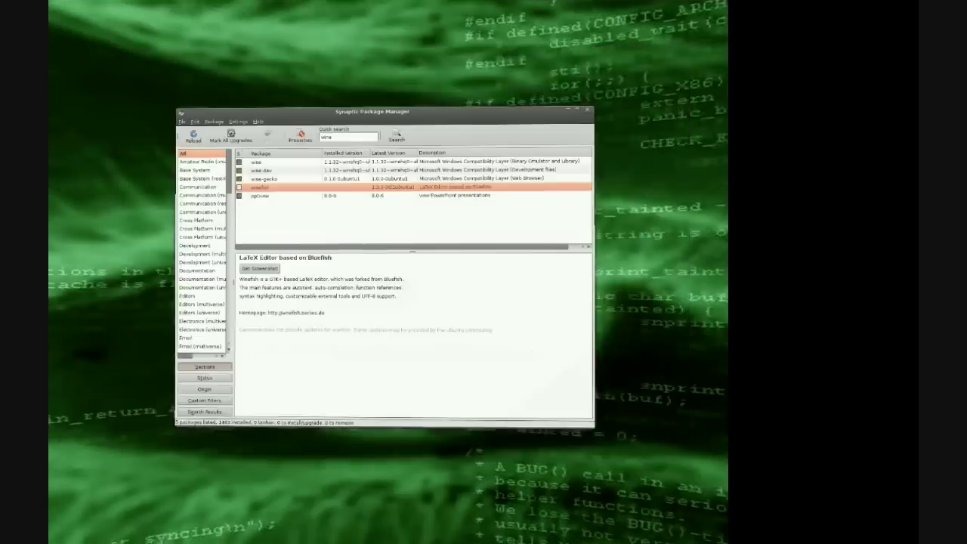
{"action": "key", "text": "ctrl+alt+Right"}
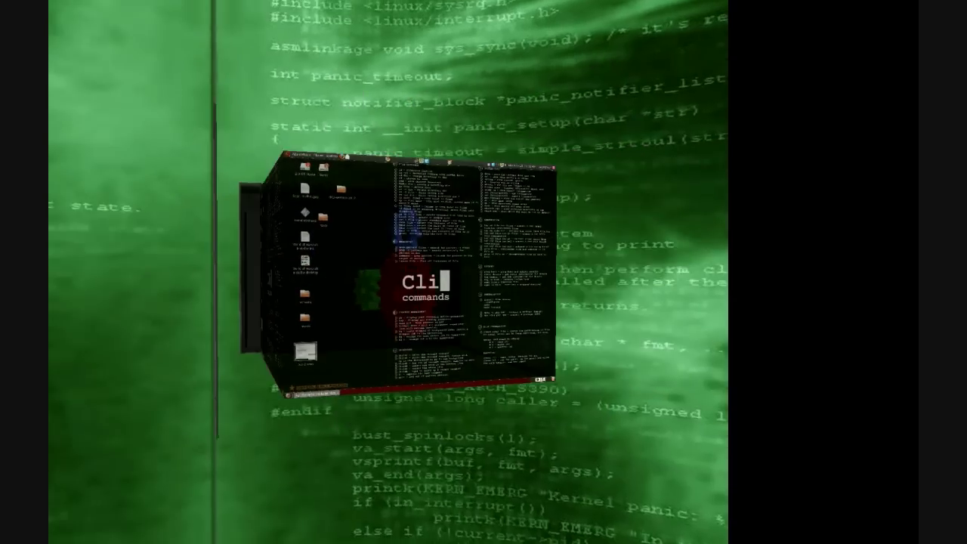
Step: Spin the cube right and left with Ctrl+Alt+Arrow, ending on the desktop icons workspace
{"action": "key", "text": "ctrl+alt+Right"}
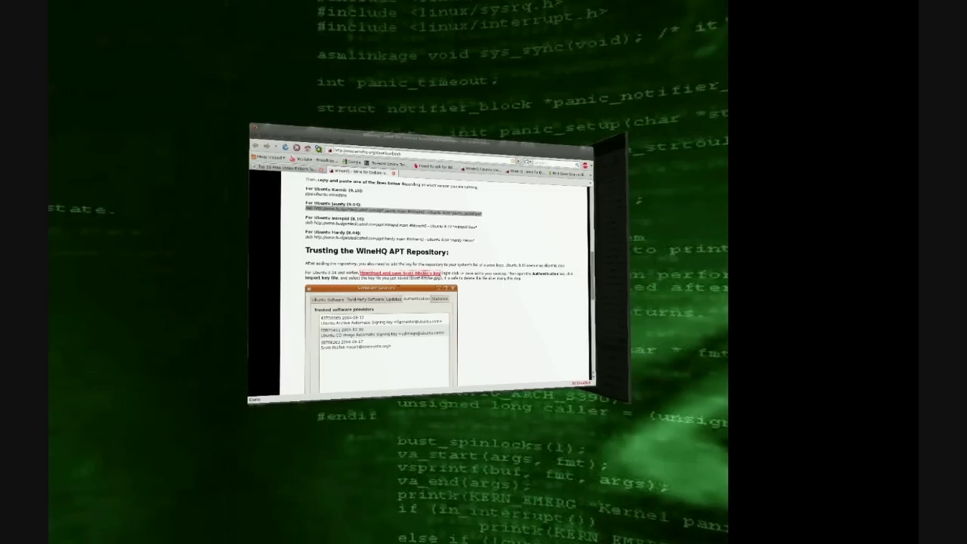
{"action": "key", "text": "ctrl+alt+Left"}
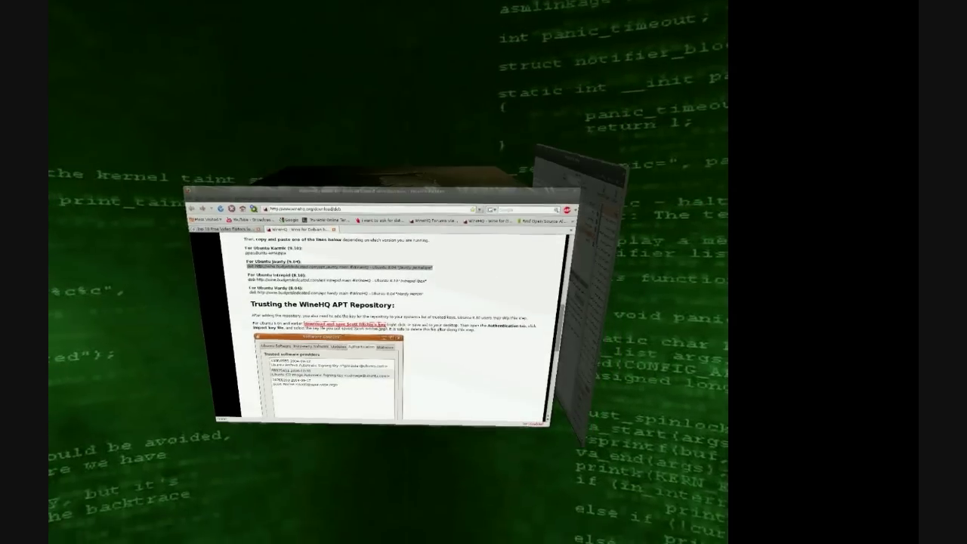
{"action": "key", "text": "ctrl+alt+Left"}
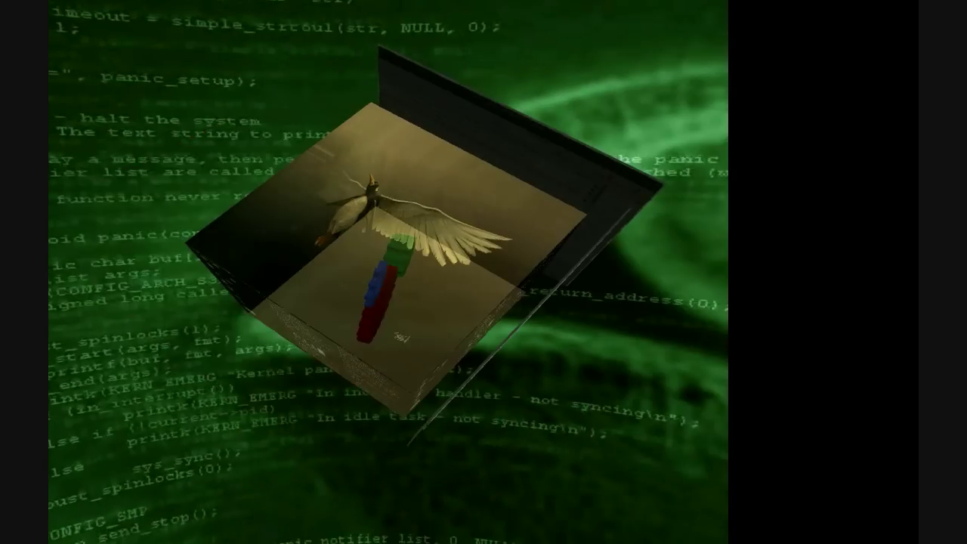
{"action": "key", "text": "ctrl+alt+Right"}
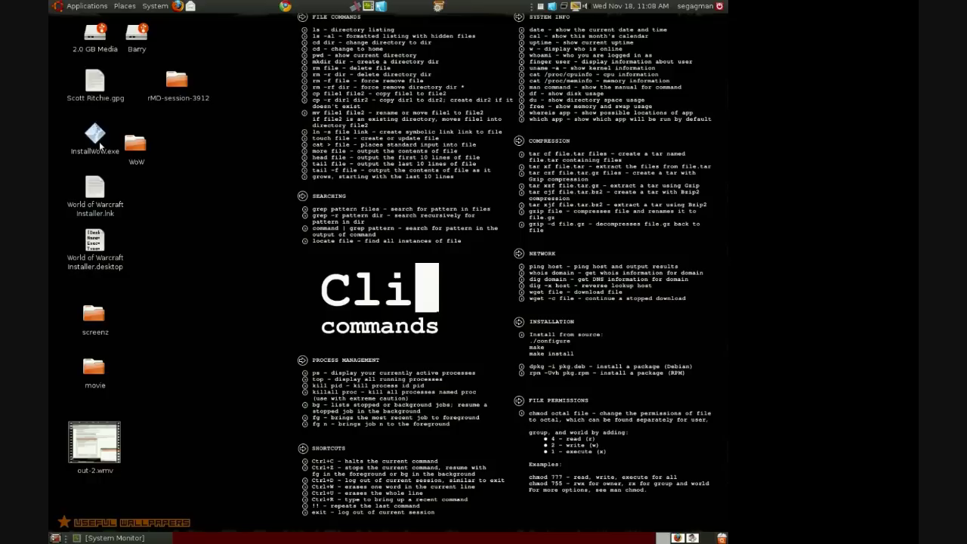
Step: Run InstallWoW.exe under Wine, pick the original World of Warcraft product, and dismiss the error
{"action": "double_click", "coordinate": [96, 136]}
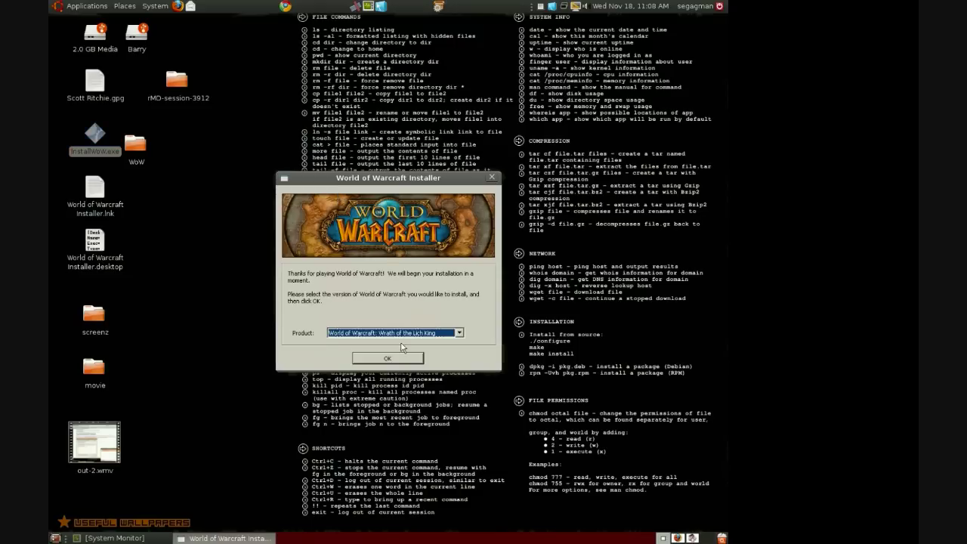
{"action": "left_click", "coordinate": [459, 332]}
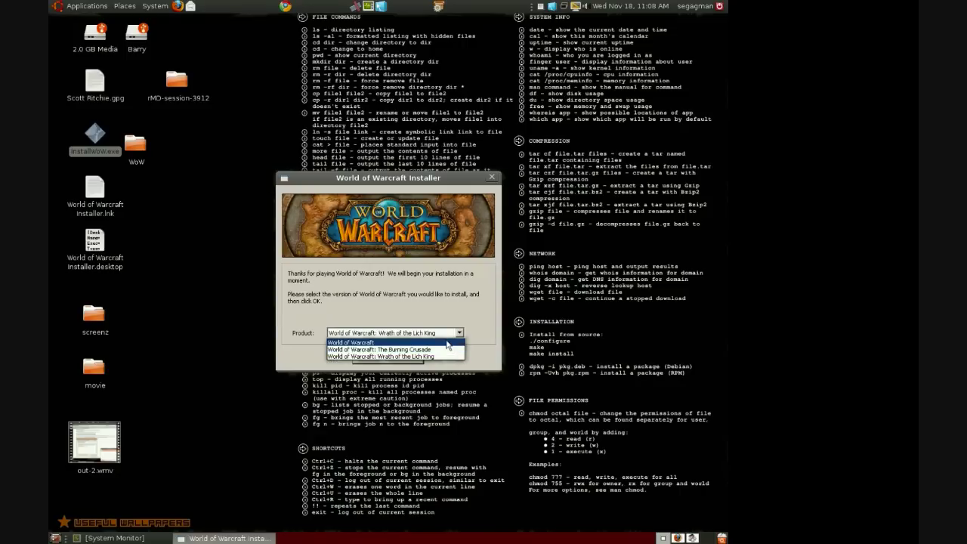
{"action": "left_click", "coordinate": [448, 342]}
{"action": "left_click", "coordinate": [419, 360]}
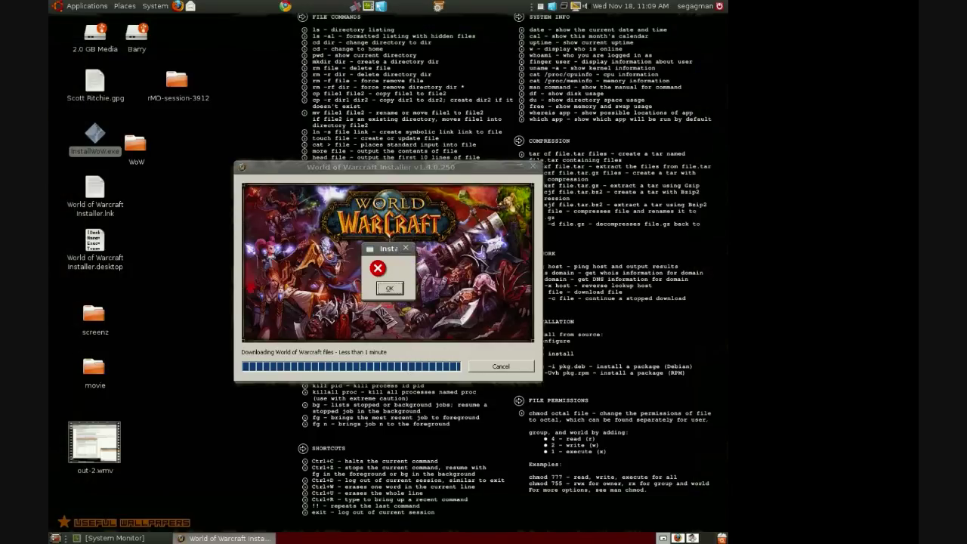
{"action": "left_click", "coordinate": [391, 290]}
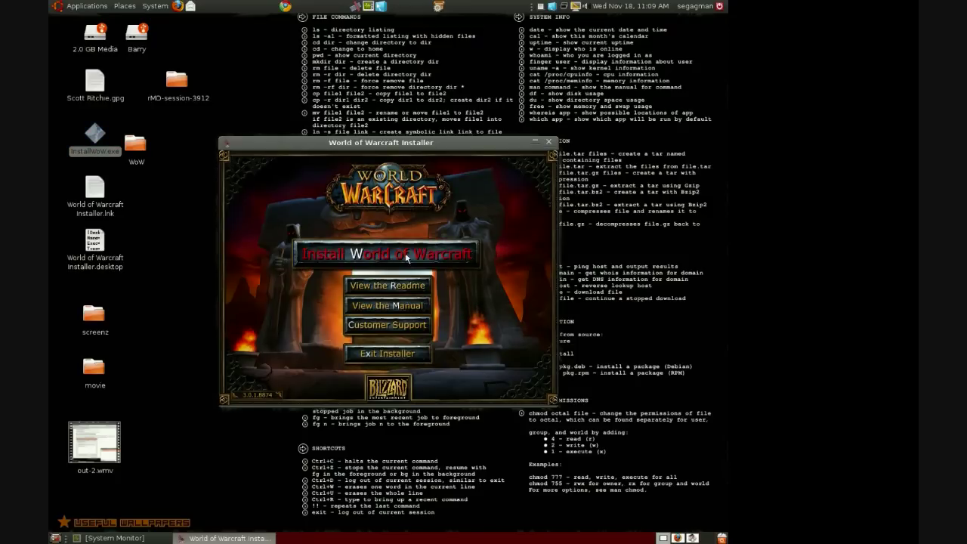
Step: Start Install World of Warcraft and confirm English as the install language
{"action": "left_click", "coordinate": [410, 254]}
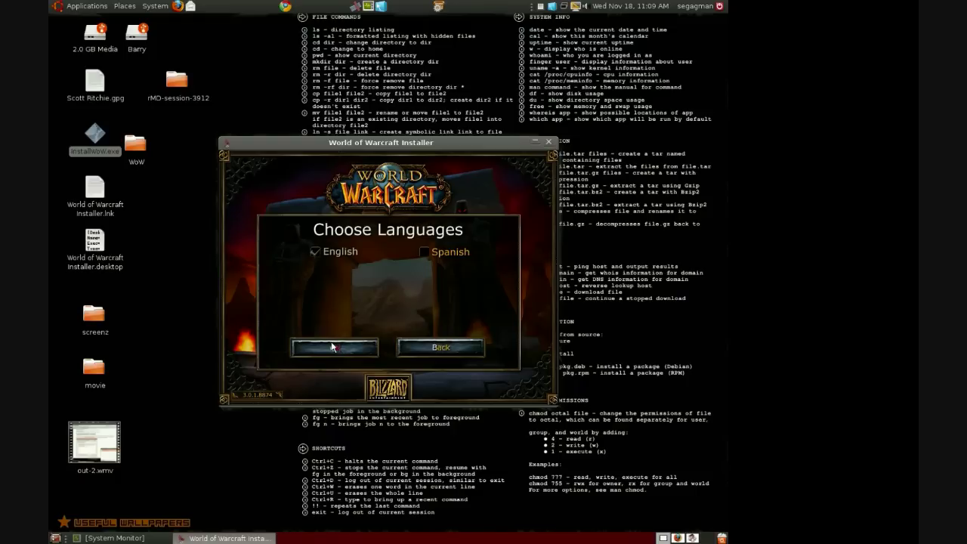
{"action": "left_click", "coordinate": [332, 347]}
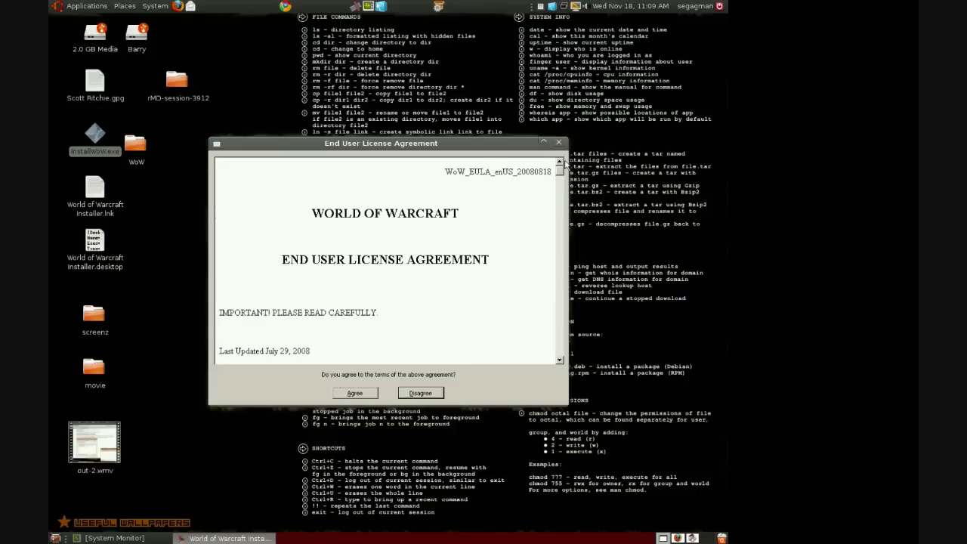